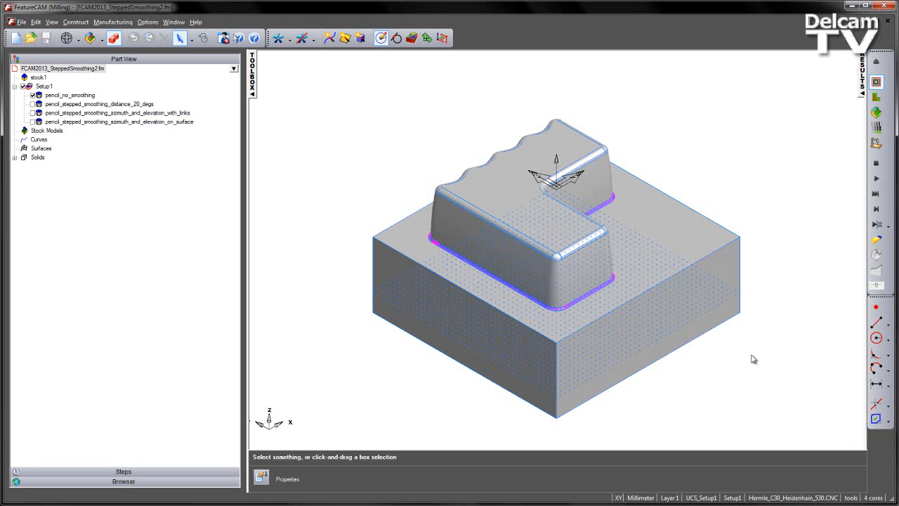
Step: Run the machine simulation of the pencil_no_smoothing toolpath, inspect the machined part for gouges from several sides, and stop it
middle_click_drag(458, 275, 763, 237)
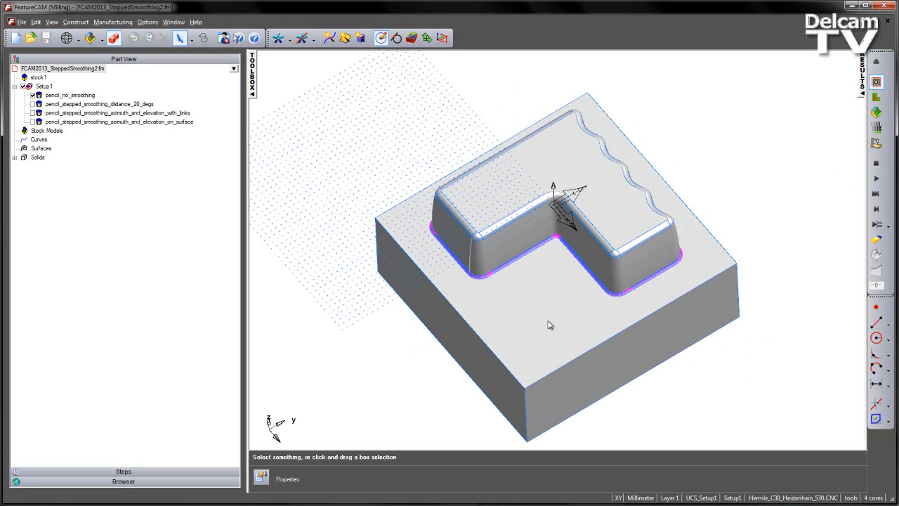
mouse_move(336, 297)
middle_mouse_down()
mouse_move(568, 317)
mouse_move(401, 307)
mouse_move(546, 298)
mouse_move(514, 294)
middle_mouse_up()
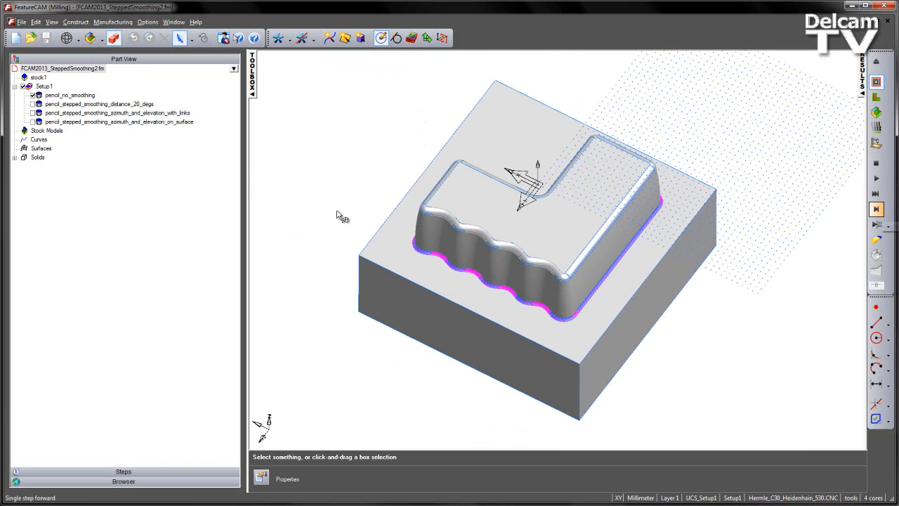
left_click(875, 209)
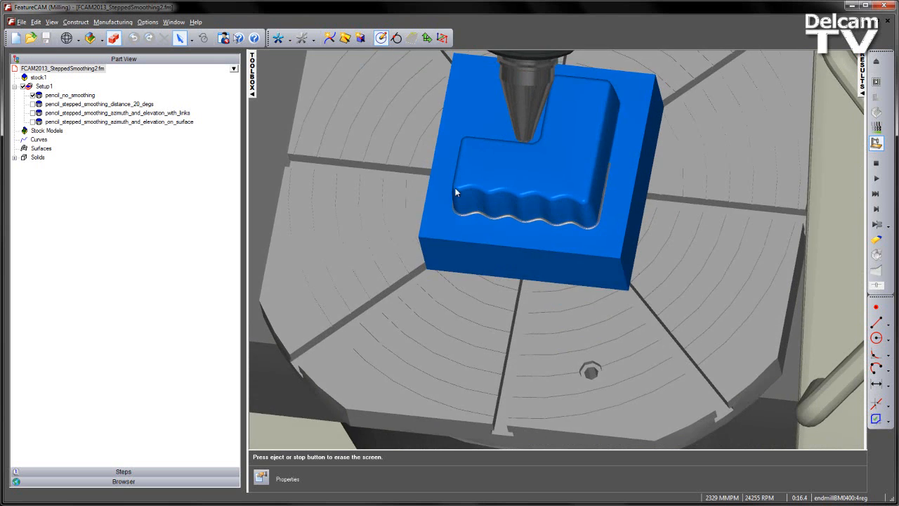
scroll(455, 192, "up", 4)
middle_click_drag(387, 96, 425, 321)
scroll(481, 256, "down", 2)
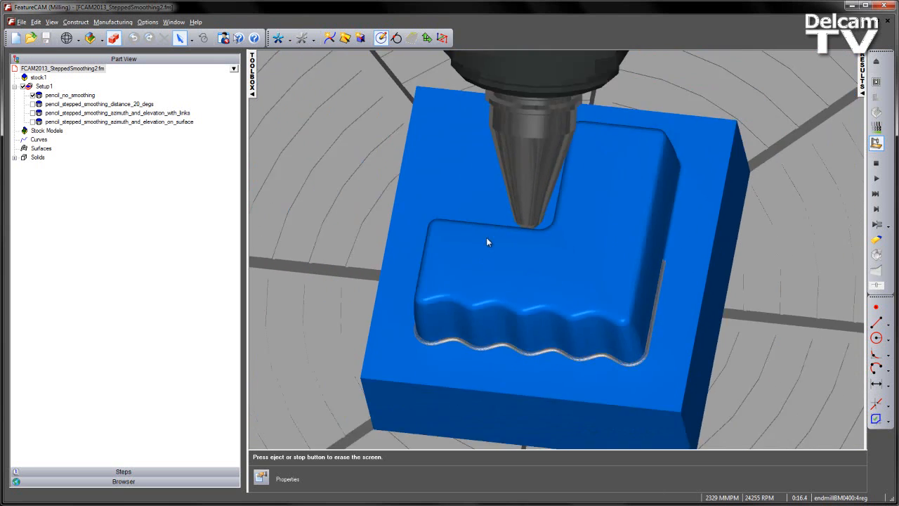
middle_click_drag(482, 201, 462, 321)
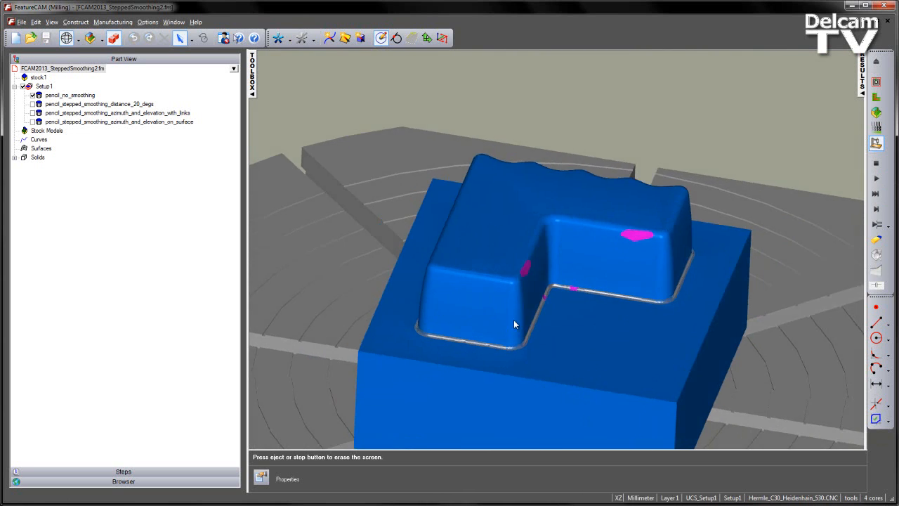
left_click(875, 163)
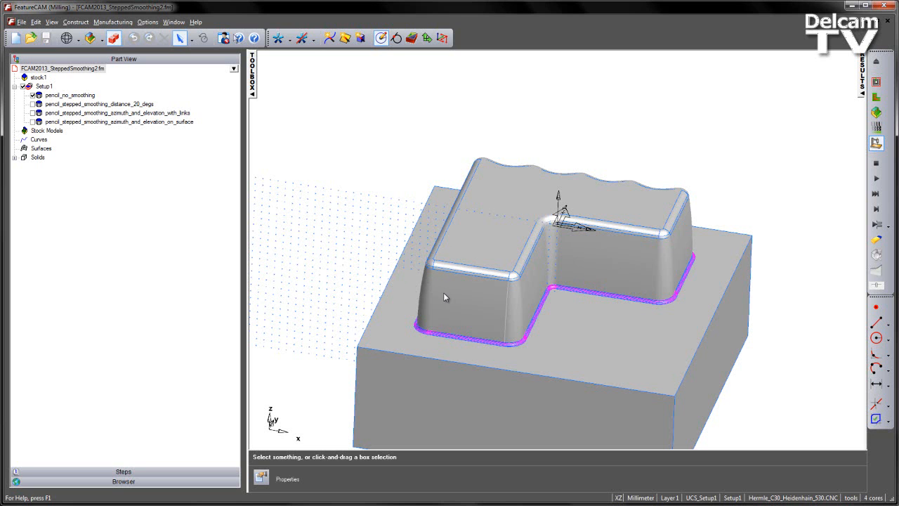
Step: Enable only the pencil_stepped_smoothing_distance_20_degs feature and review the 5-axis and axis smoothing settings of its pencil operation
key("Down")
key("Down")
key("Down")
key("Down")
key("Return")
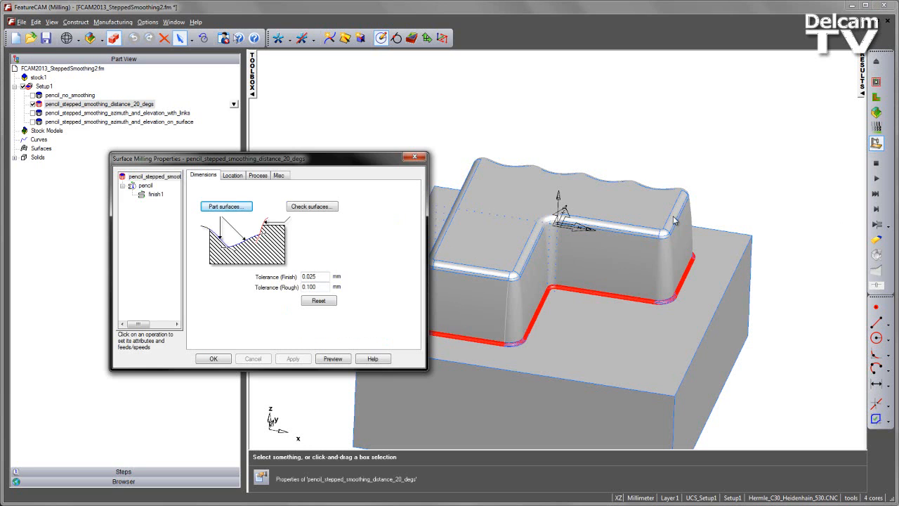
key("Down")
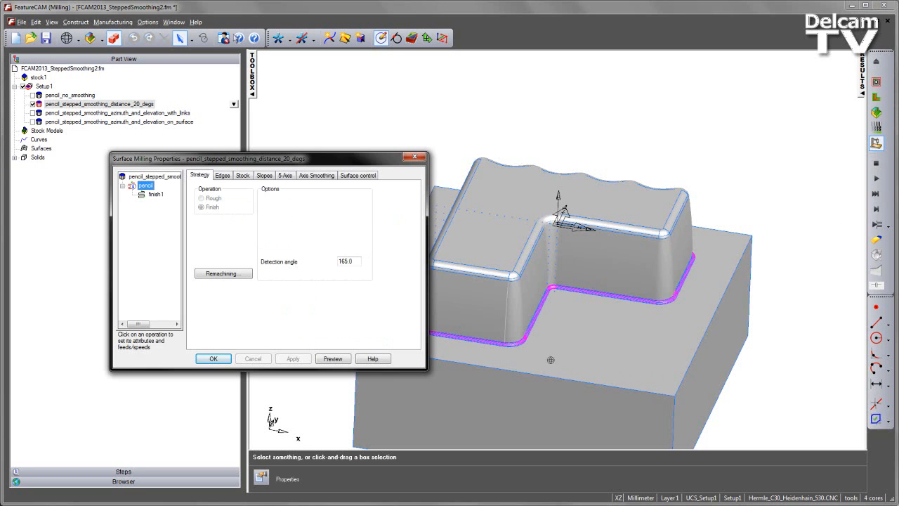
left_click(284, 175)
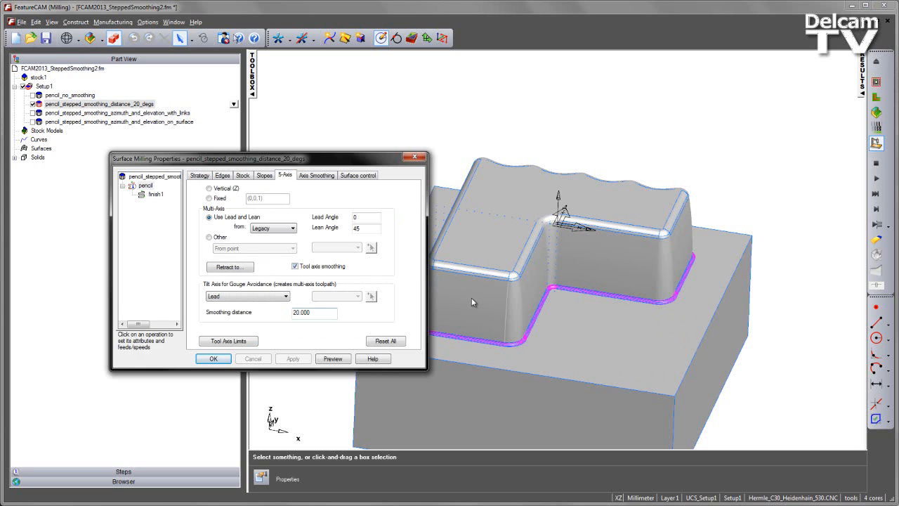
key("ctrl+Tab")
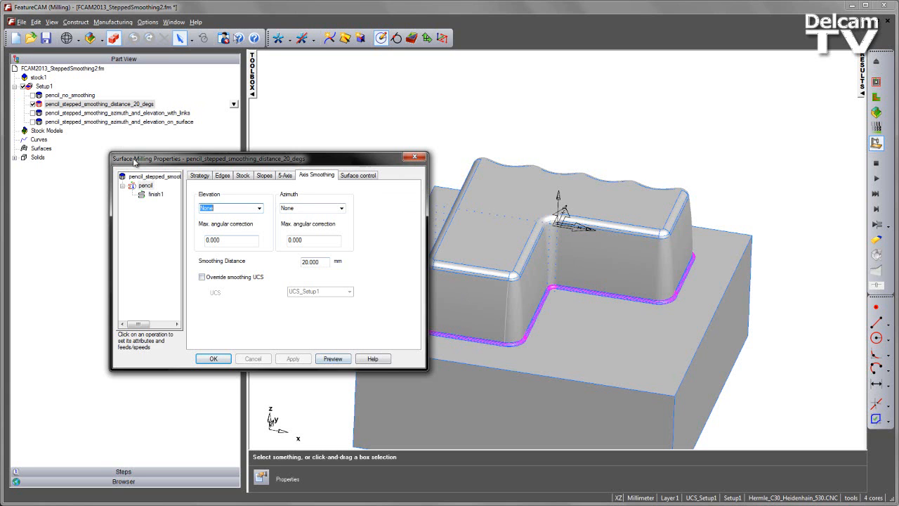
key("Return")
Step: Review the general and 2D/3D shaded simulation options, and run the machine simulation of the pencil_stepped_smoothing_distance_20_degs toolpath
key("alt+o")
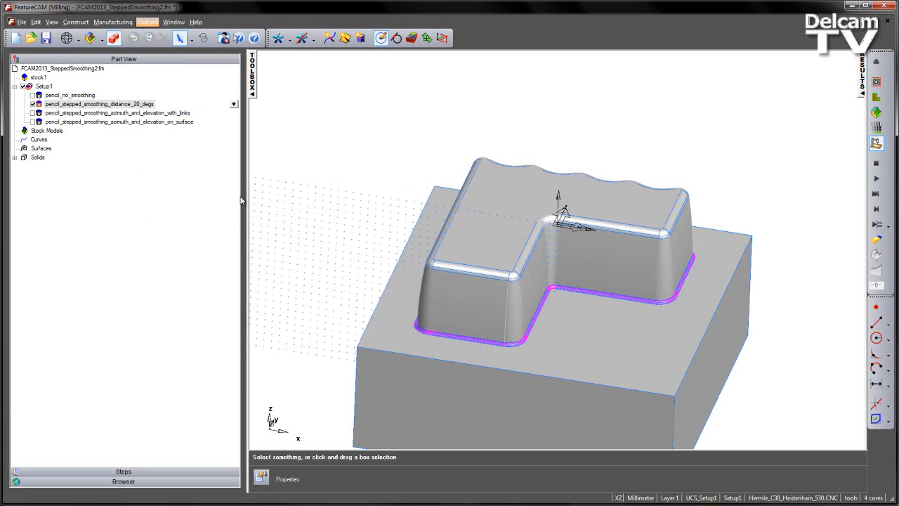
key("Down")
key("Down")
key("Down")
key("Up")
key("Return")
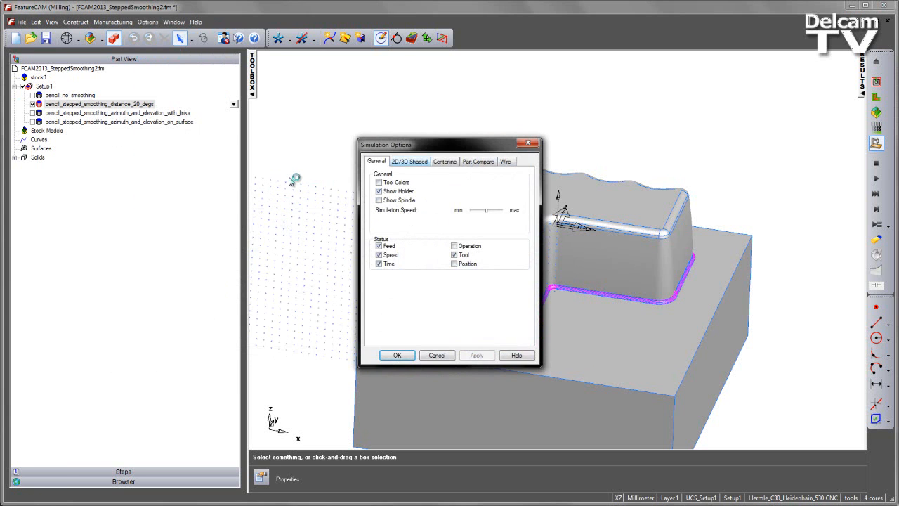
key("ctrl+Tab")
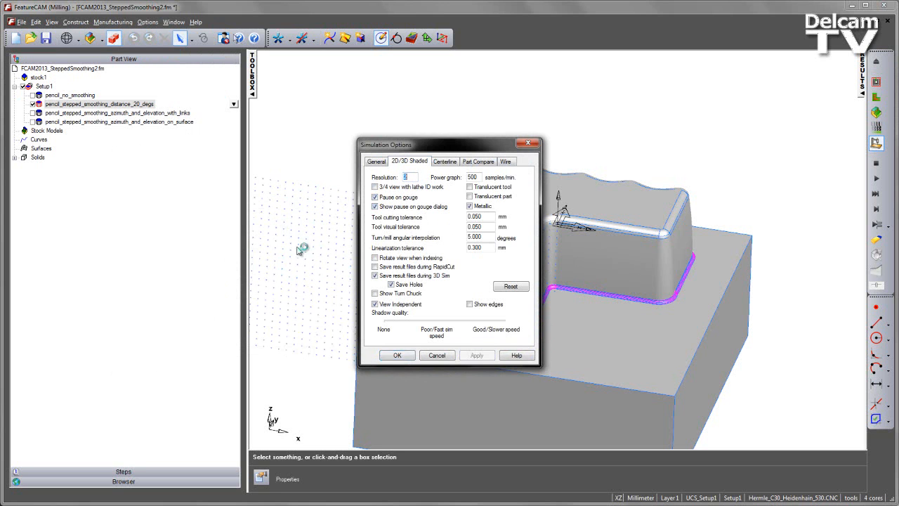
key("Return")
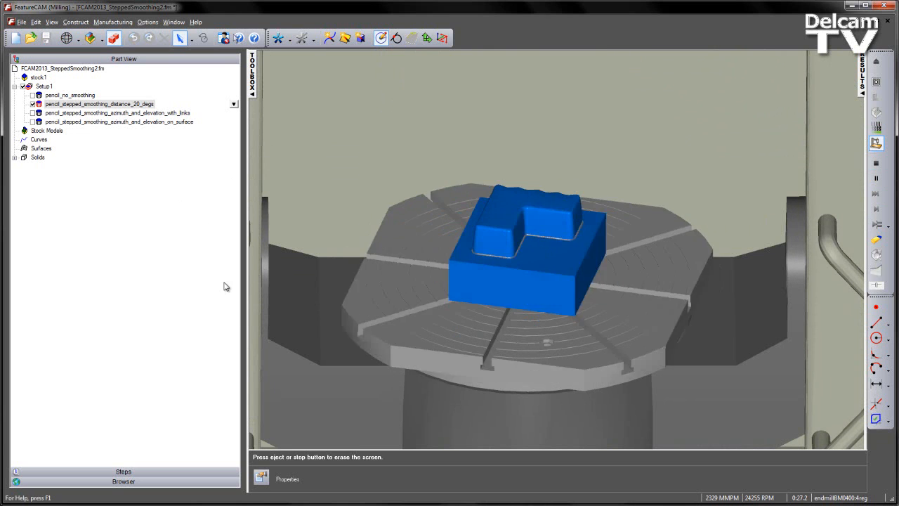
key("Escape")
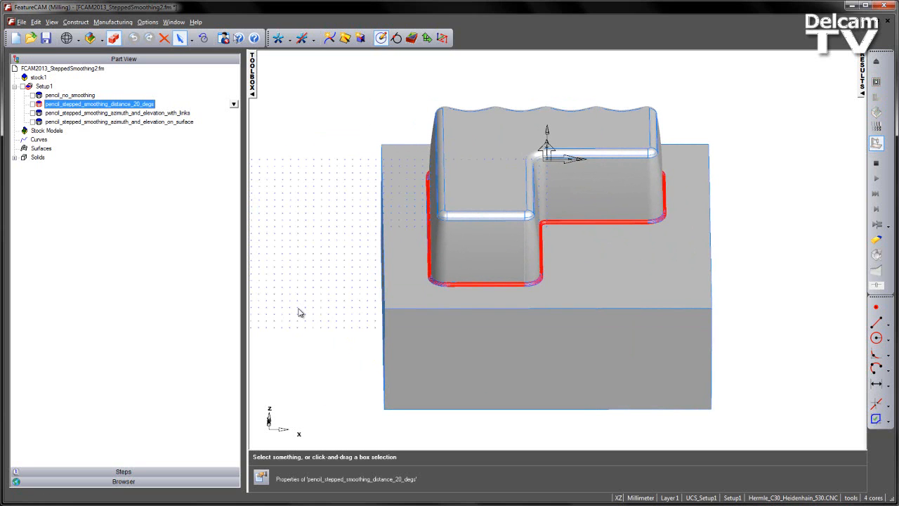
Step: Enable only pencil_stepped_smoothing_azimuth_and_elevation_with_links and choose Stepped with links as the elevation smoothing of its pencil operation
key("Down")
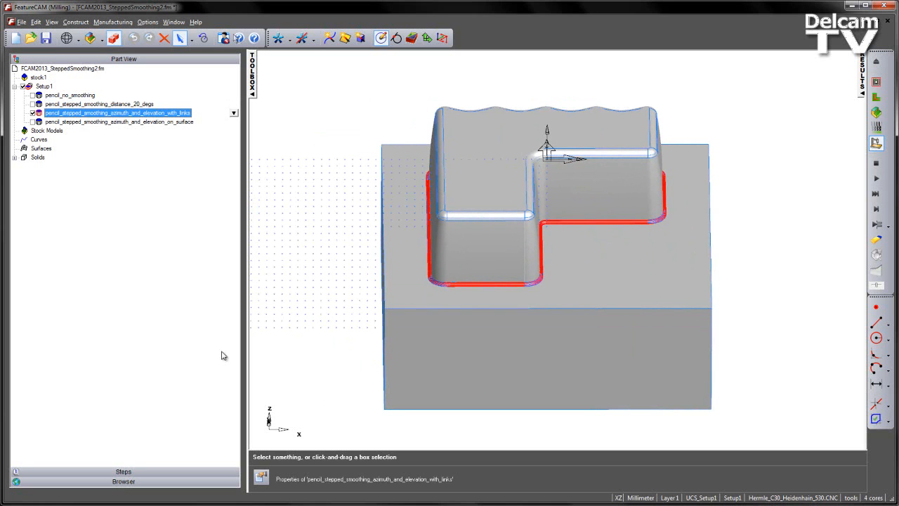
key("Return")
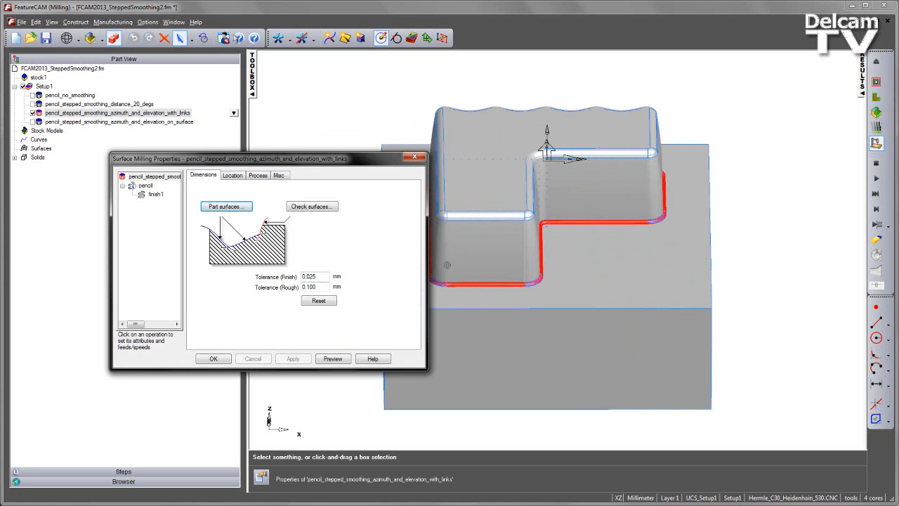
left_click(146, 186)
left_click(316, 175)
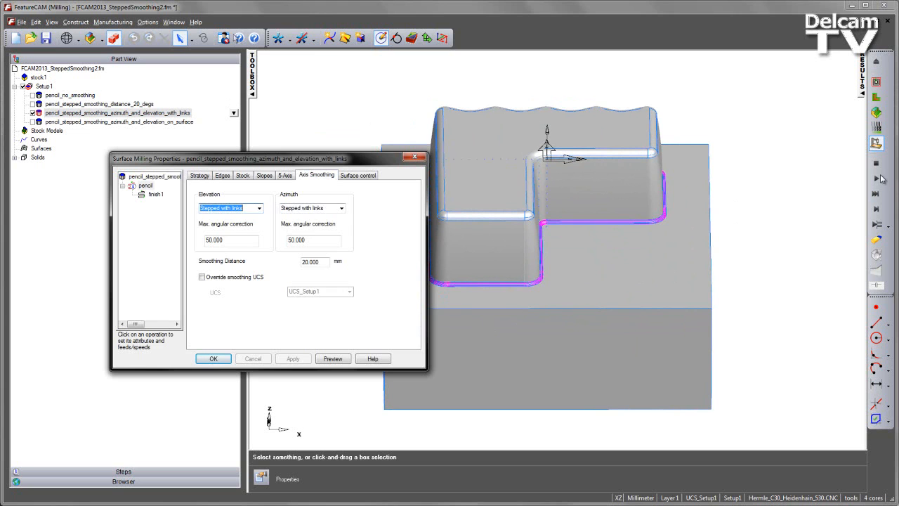
left_click(259, 208)
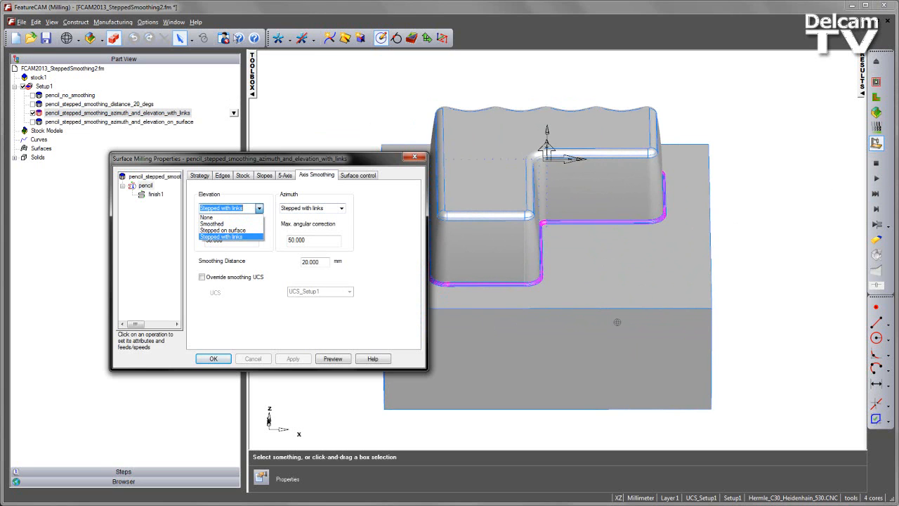
left_click(230, 237)
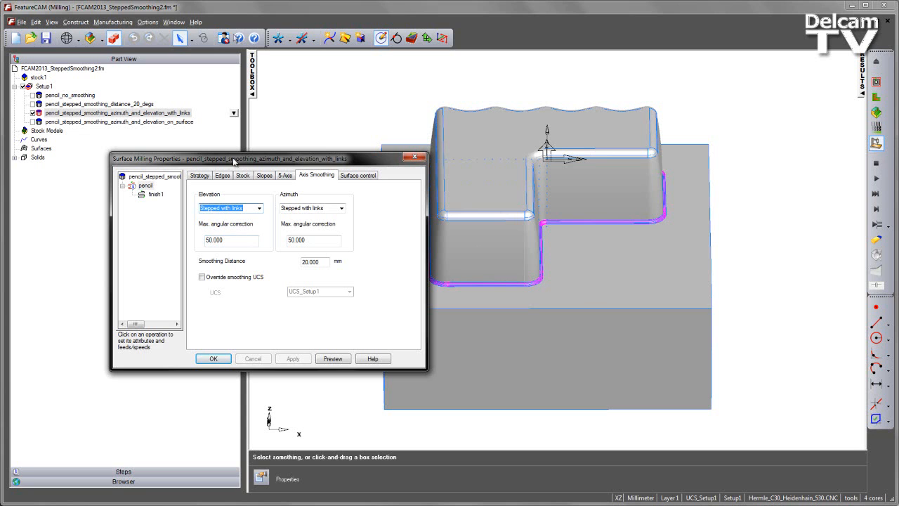
left_click(32, 113)
left_click(214, 359)
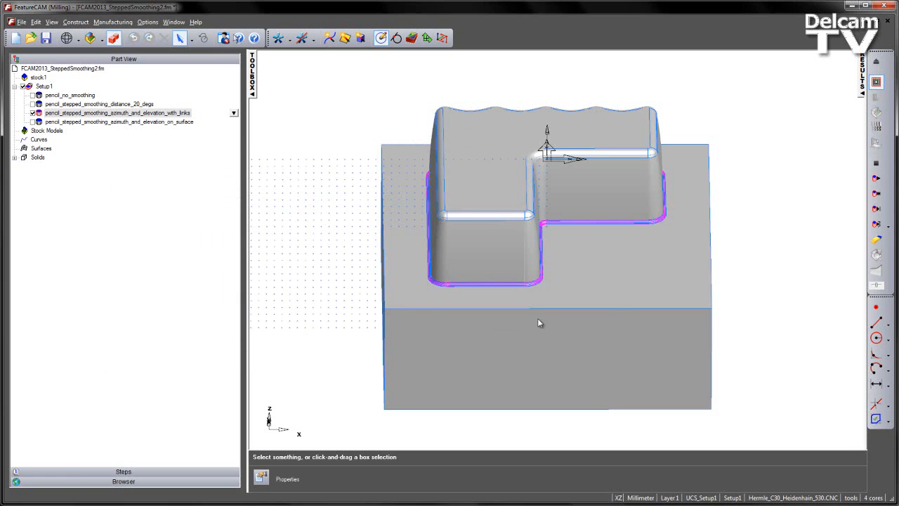
Step: Show the part unshaded, run the centerline simulation of the with_links toolpath, and examine the toolpath along its corners and wavy edge
key("ctrl+u")
mouse_move(875, 71)
middle_mouse_down()
mouse_move(870, 229)
mouse_move(872, 215)
mouse_move(843, 226)
middle_mouse_up()
scroll(873, 212, "up", 2)
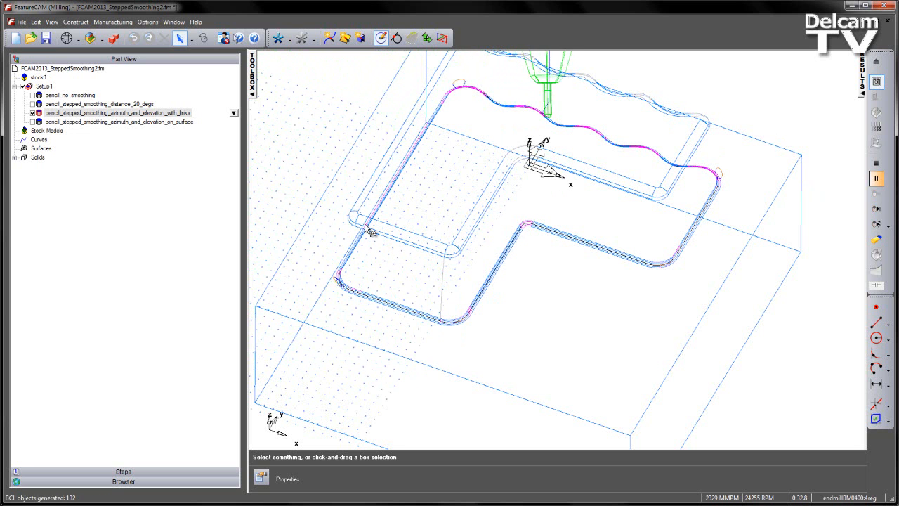
middle_click_drag(422, 232, 518, 199)
scroll(512, 240, "up", 3)
middle_click_drag(674, 134, 517, 197, "shift")
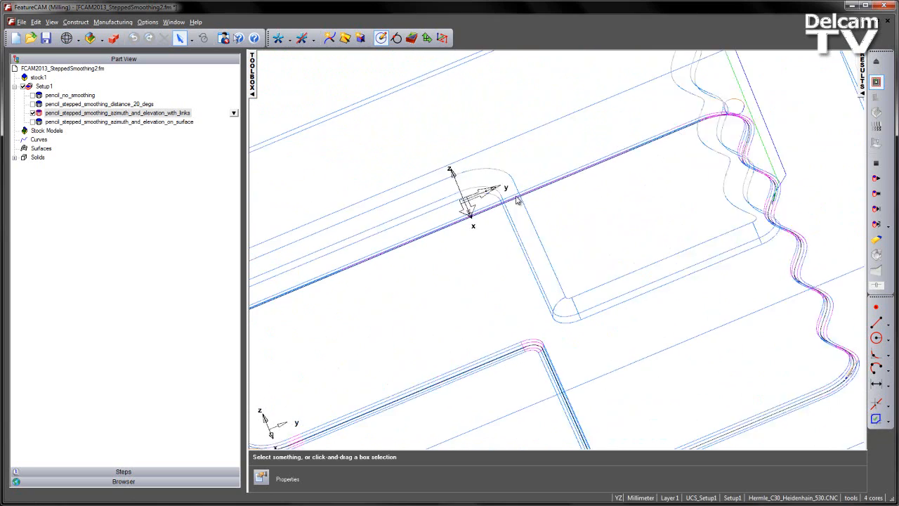
middle_click_drag(789, 123, 574, 189, "shift")
middle_click_drag(817, 258, 866, 40, "shift")
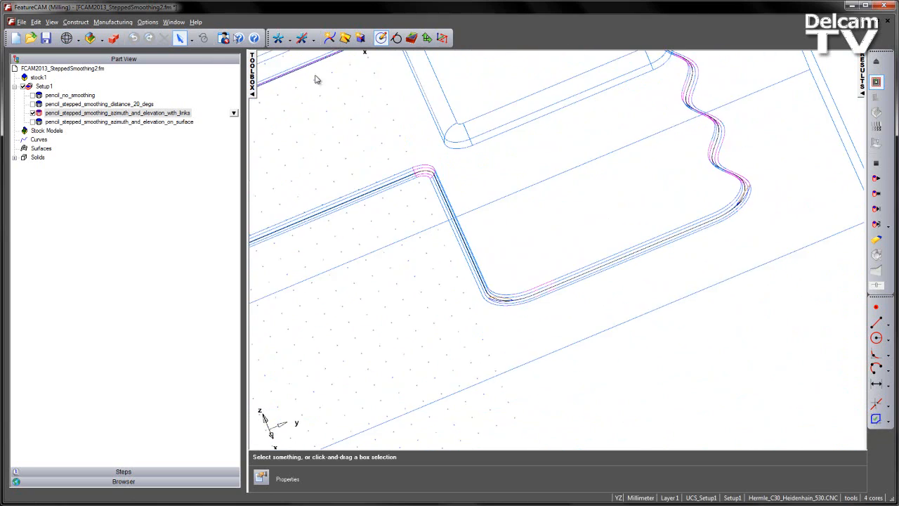
Step: Run the machine simulation of the with_links toolpath, inspect the tool tilt and finished cut, and stop it
left_click(118, 40)
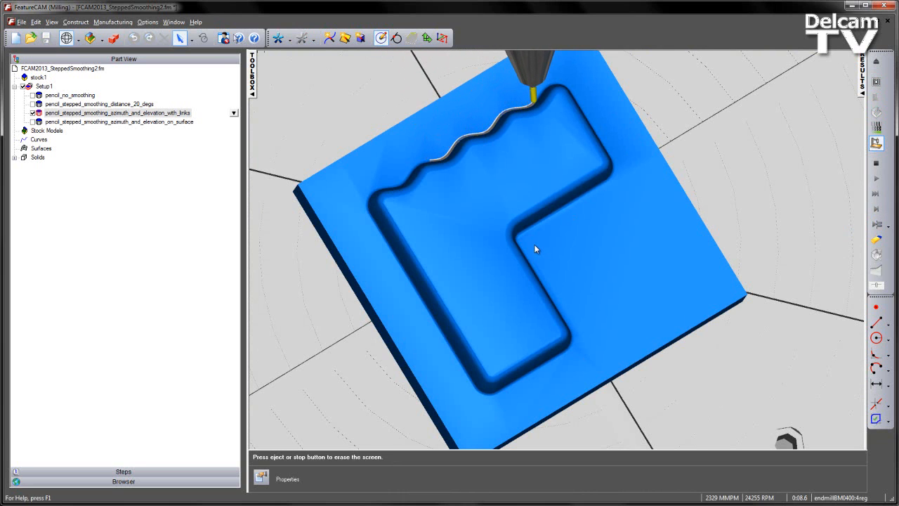
mouse_move(539, 244)
middle_mouse_down()
mouse_move(711, 230)
mouse_move(698, 191)
middle_mouse_up()
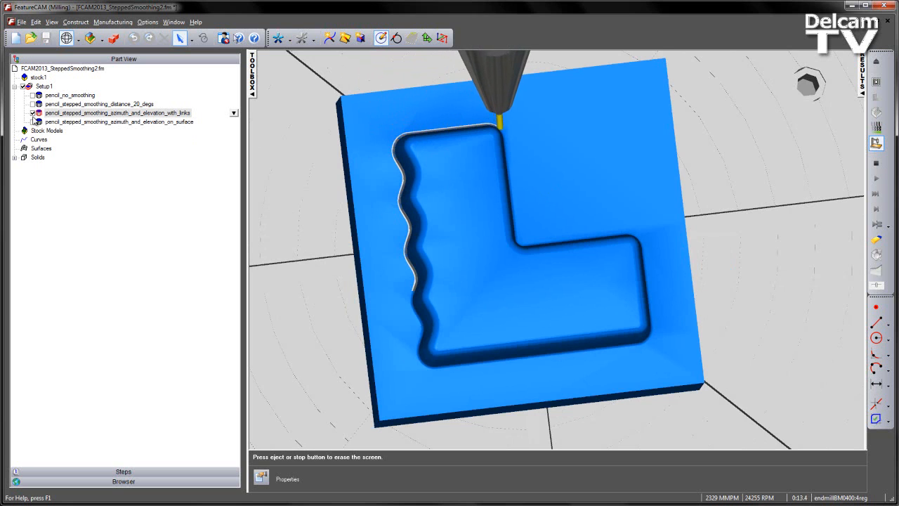
left_click(32, 113)
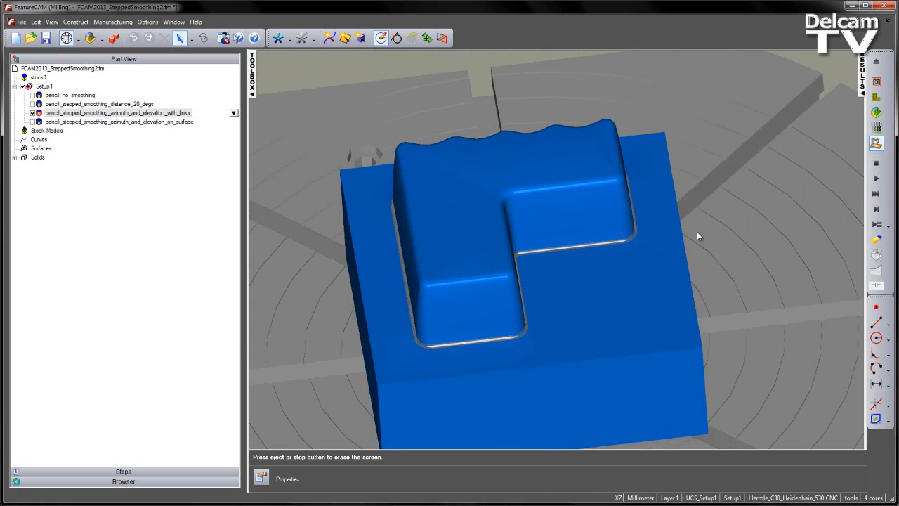
left_click(875, 163)
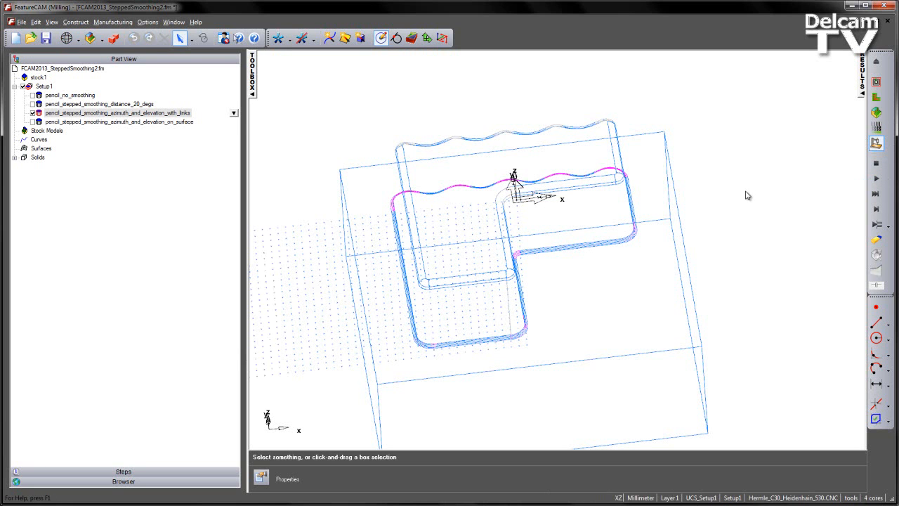
Step: Enable only pencil_stepped_smoothing_azimuth_and_elevation_on_surface and review the axis smoothing settings of its pencil operation
key("Down")
key("Return")
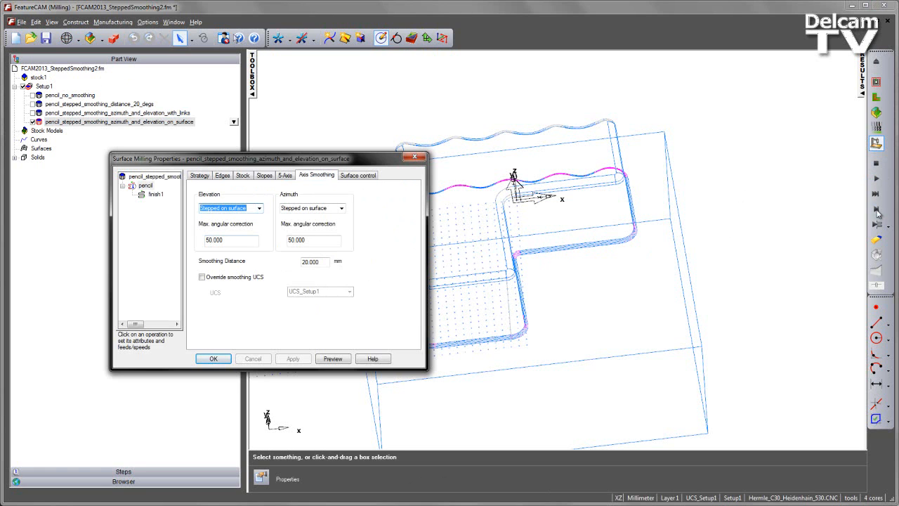
key("Return")
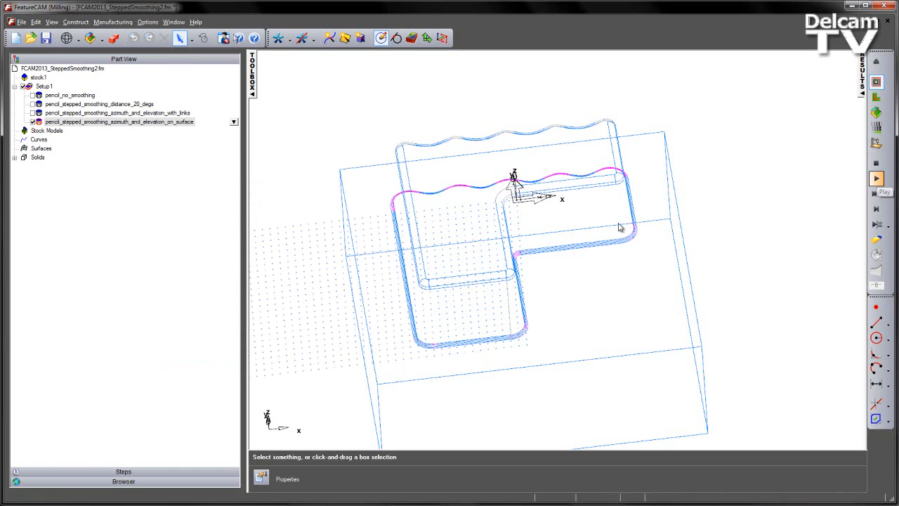
Step: Start the machine simulation of the pencil_stepped_smoothing_azimuth_and_elevation_on_surface toolpath
key("ctrl+i")
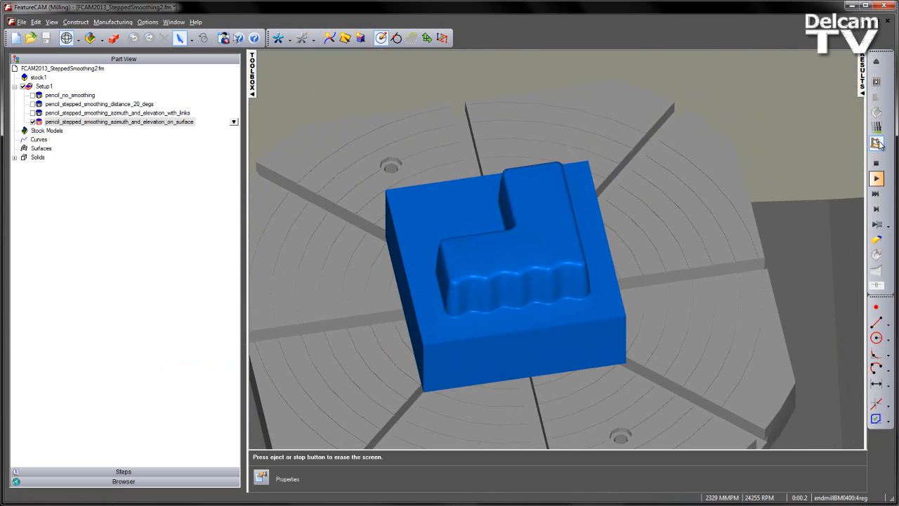
left_click(876, 178)
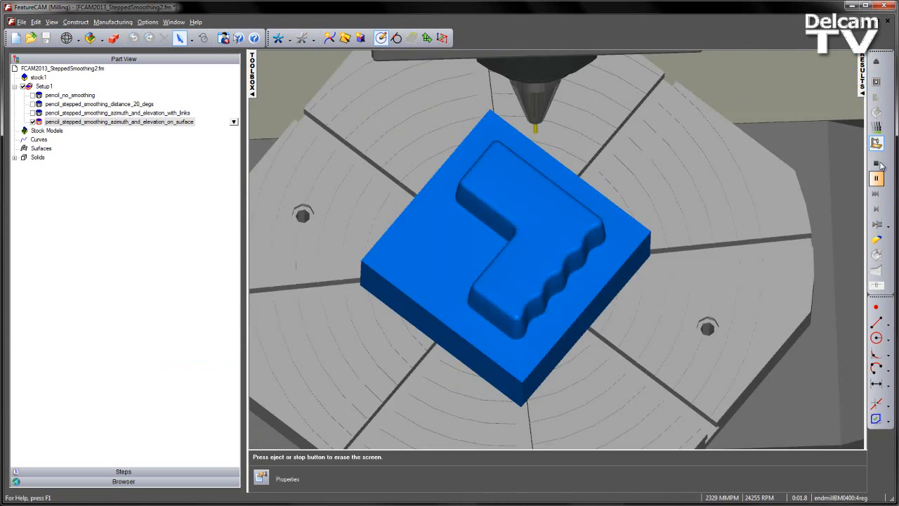